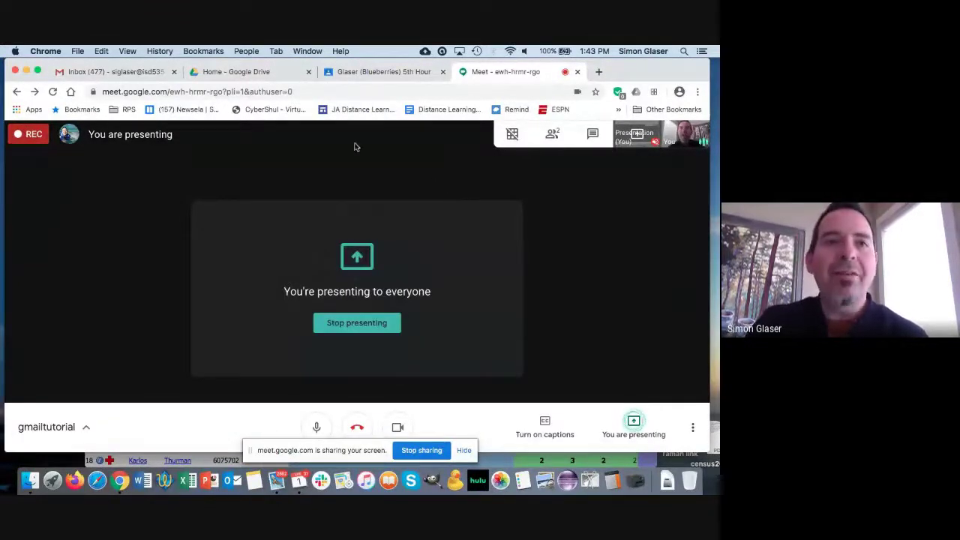
Close the existing inbox tab and open mail.google.com in a new browser tab.
click(173, 72)
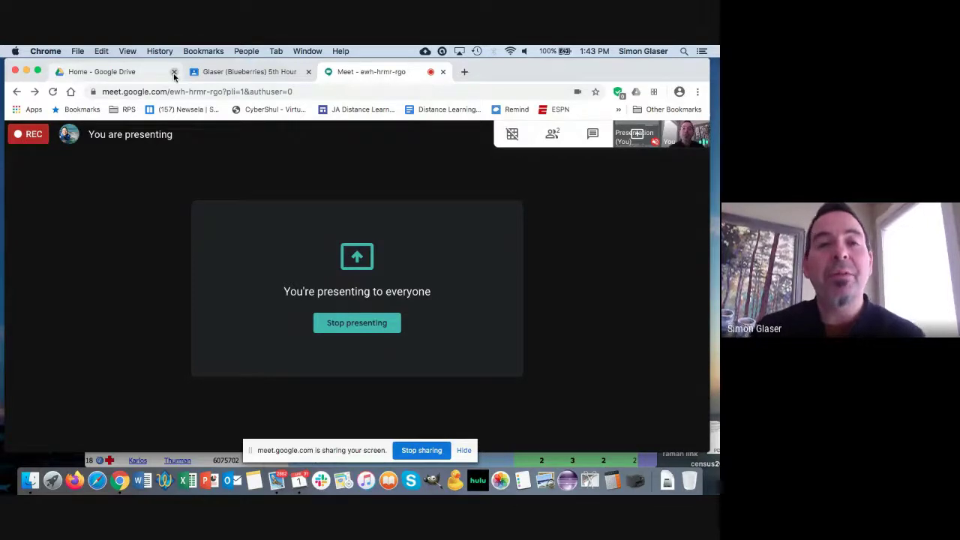
click(464, 72)
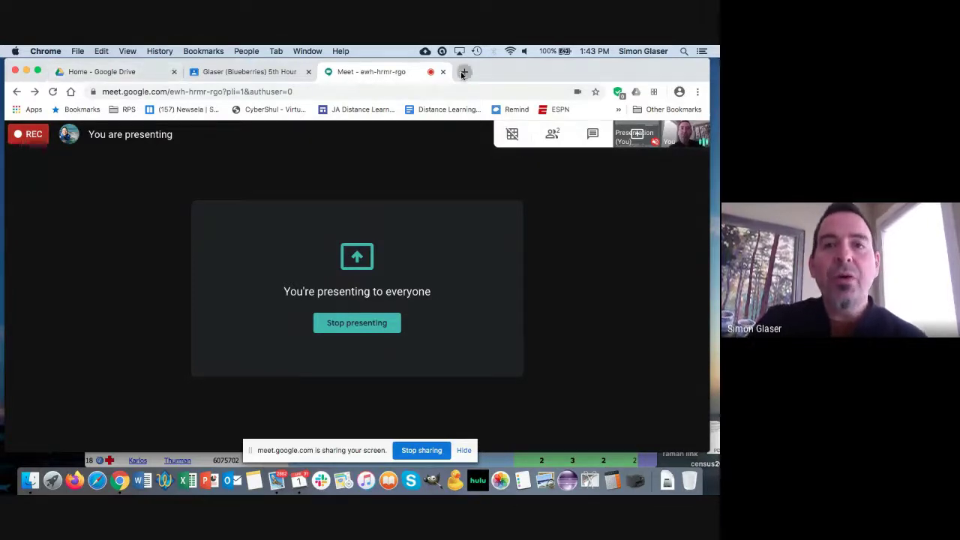
click(292, 91)
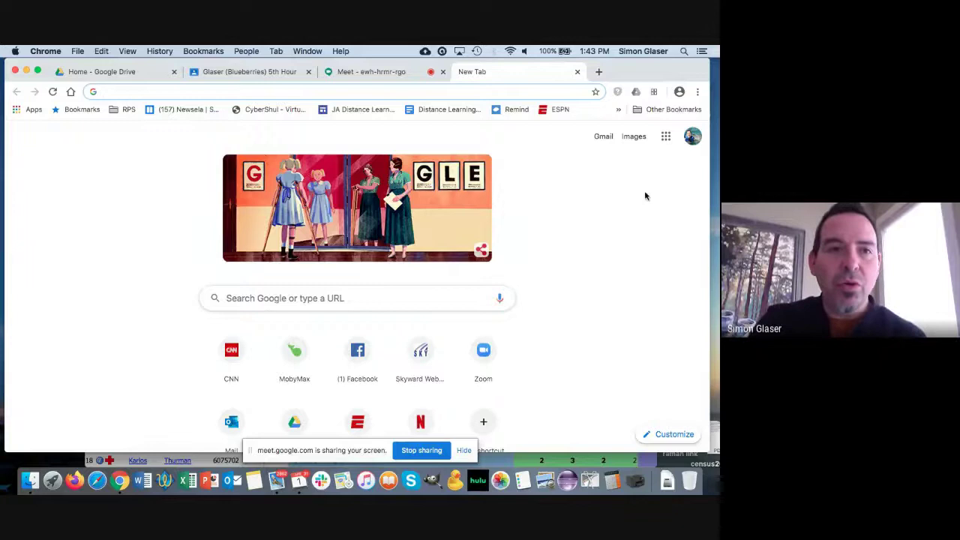
click(665, 138)
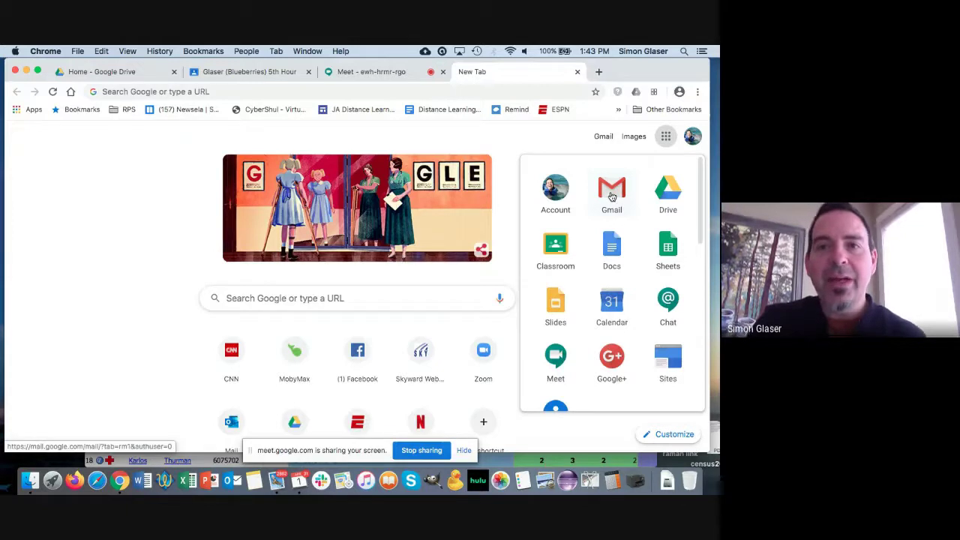
click(178, 141)
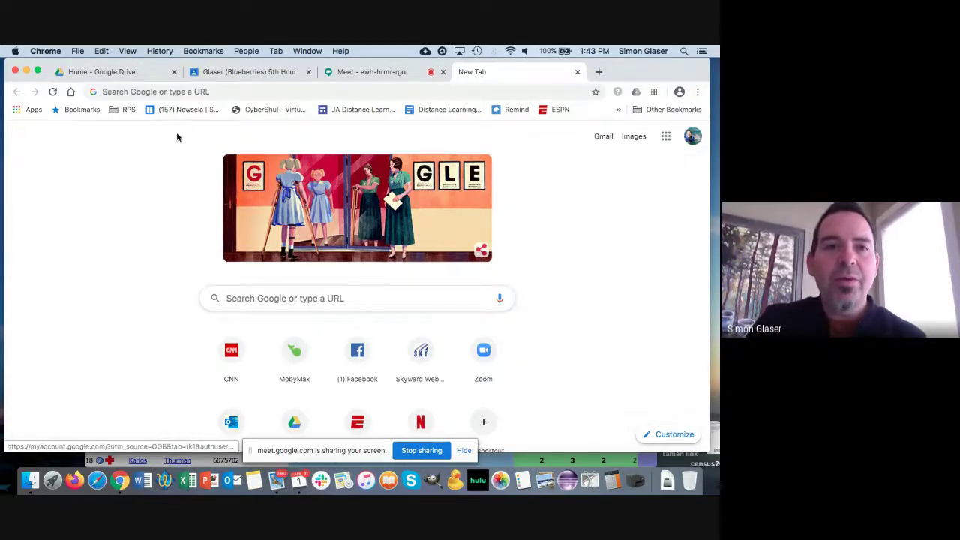
click(186, 91)
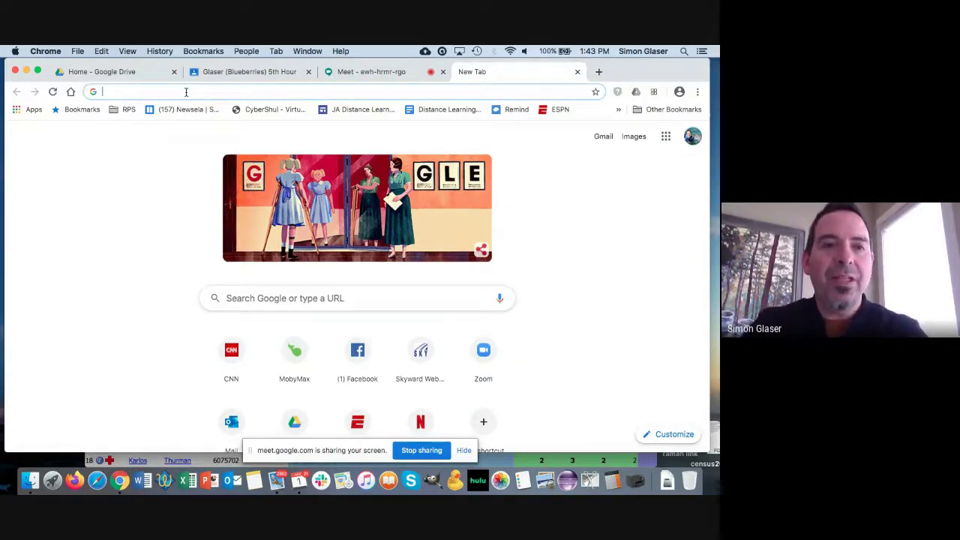
text(mail.google.com)
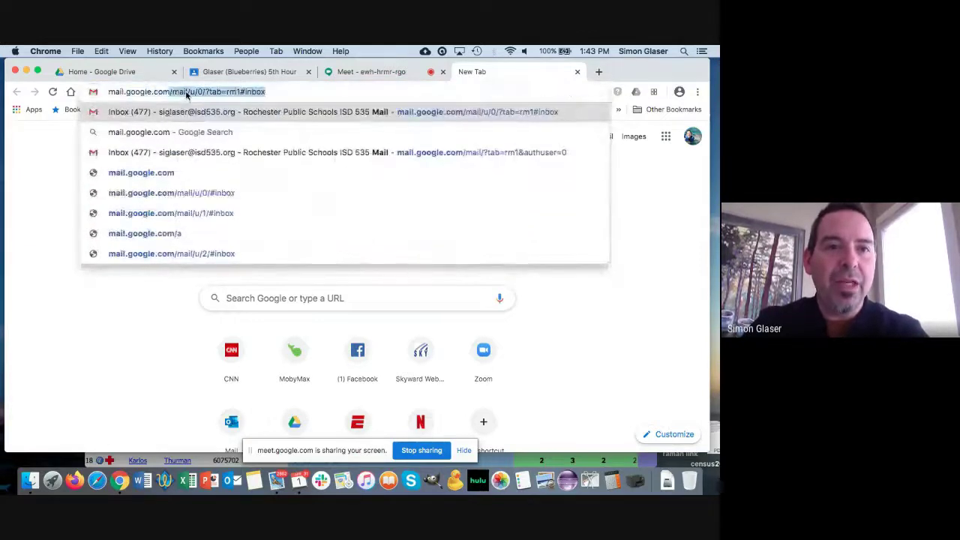
key(Return)
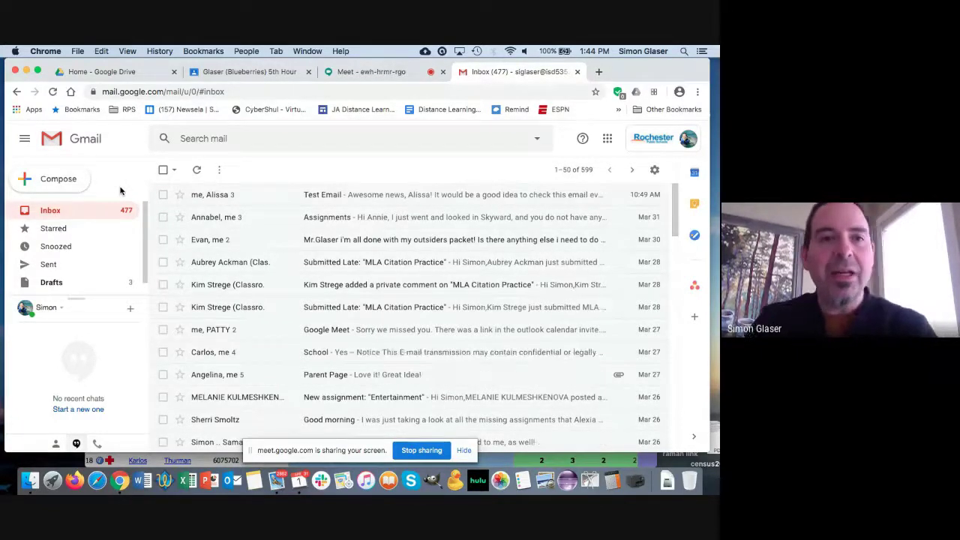
Start a new email to the suggested staff contact with the subject "Quick Question".
click(46, 177)
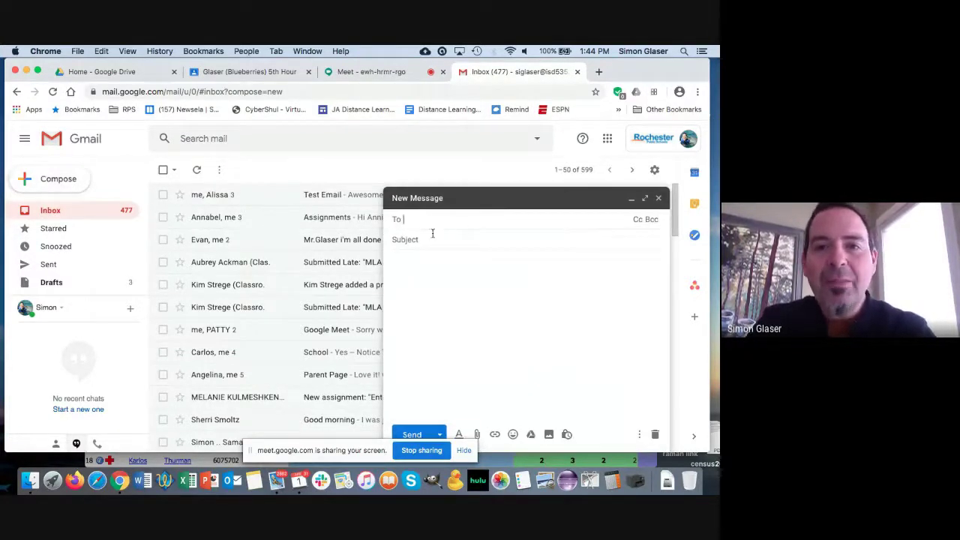
text(colle)
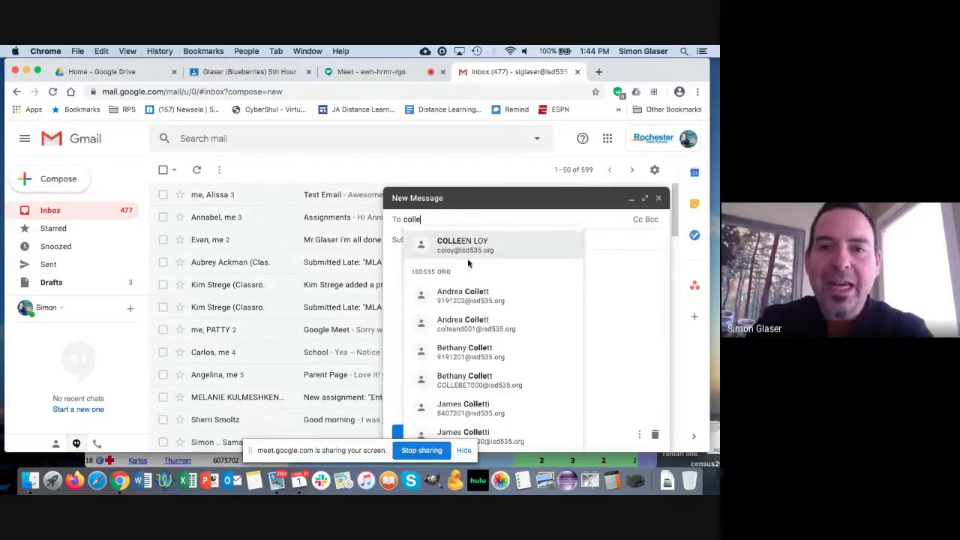
click(458, 244)
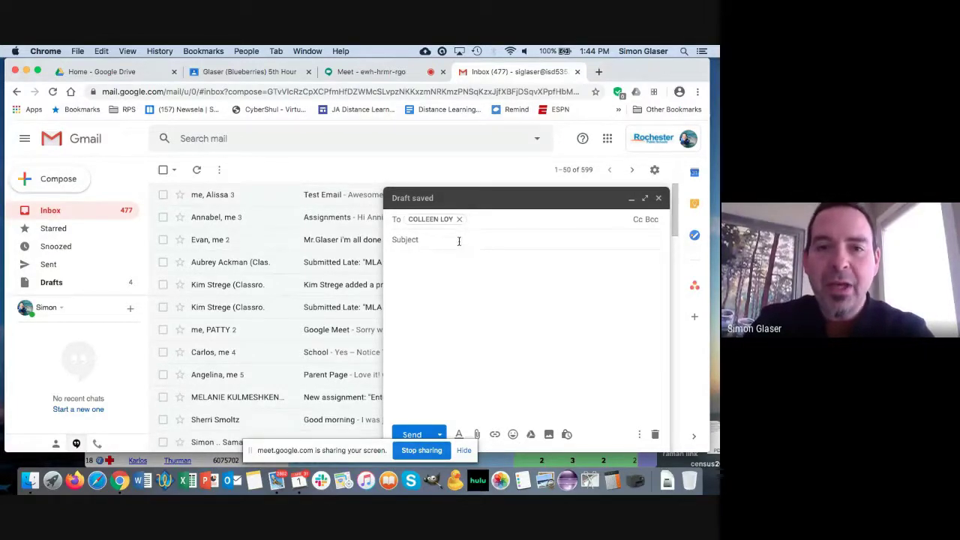
click(459, 240)
text(Qui)
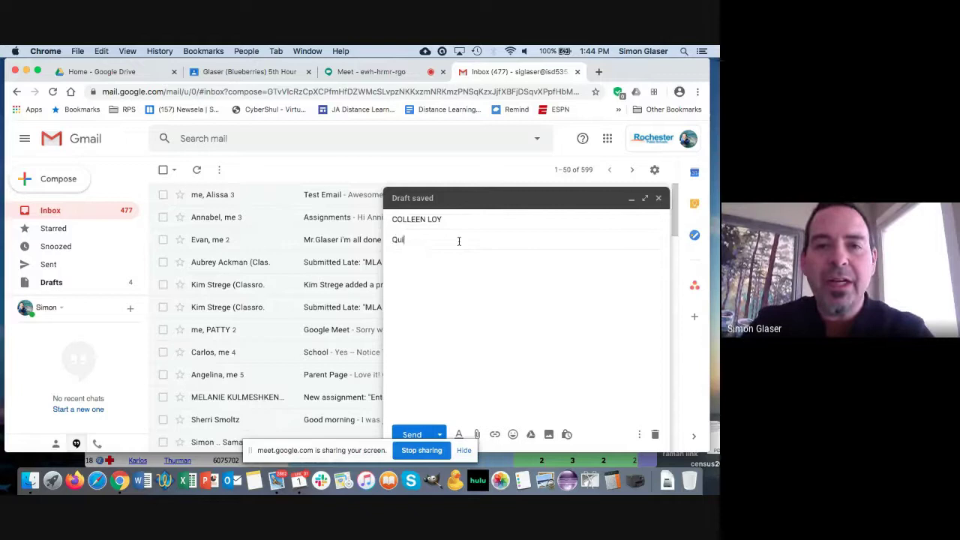
text(ck Question)
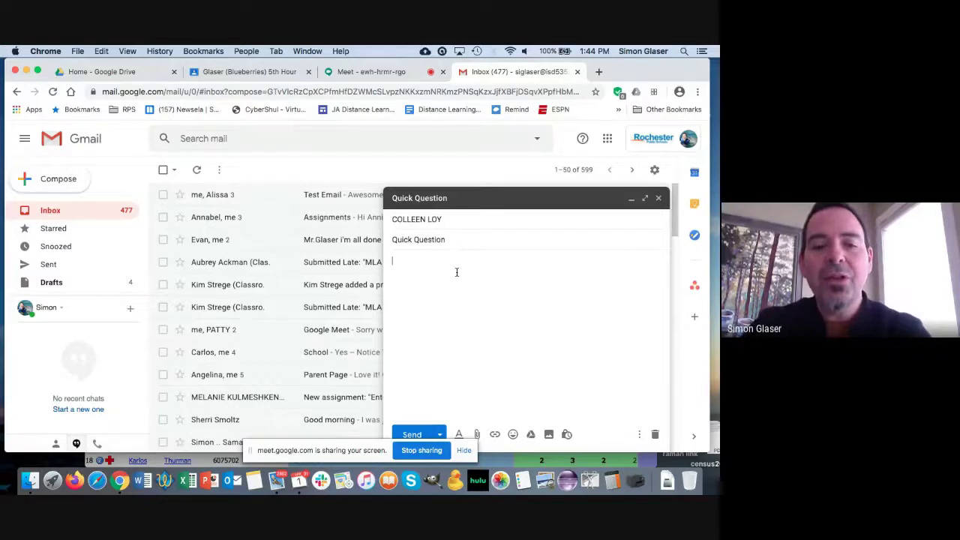
Greet the recipient with "Mrs." and her surname in the message body, dropping the initial "Dear", and leave a blank line below.
text(ar )
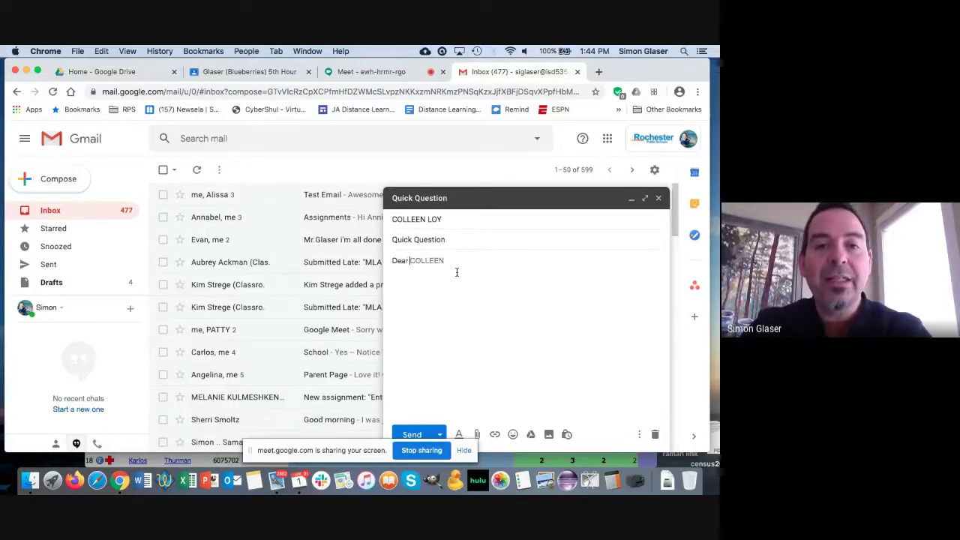
text(Mrs. Loy,)
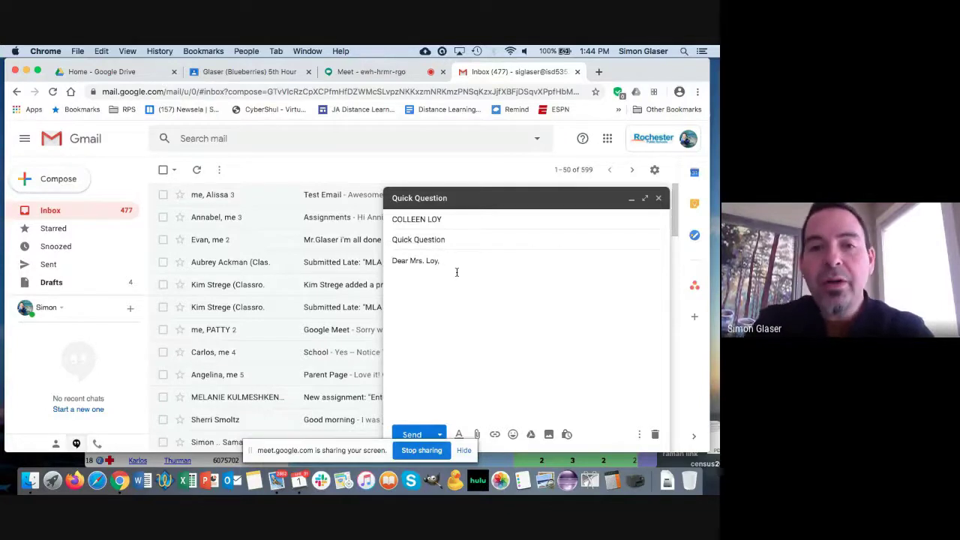
key(Left)
key(Left)
key(Left)
key(Left)
key(Left)
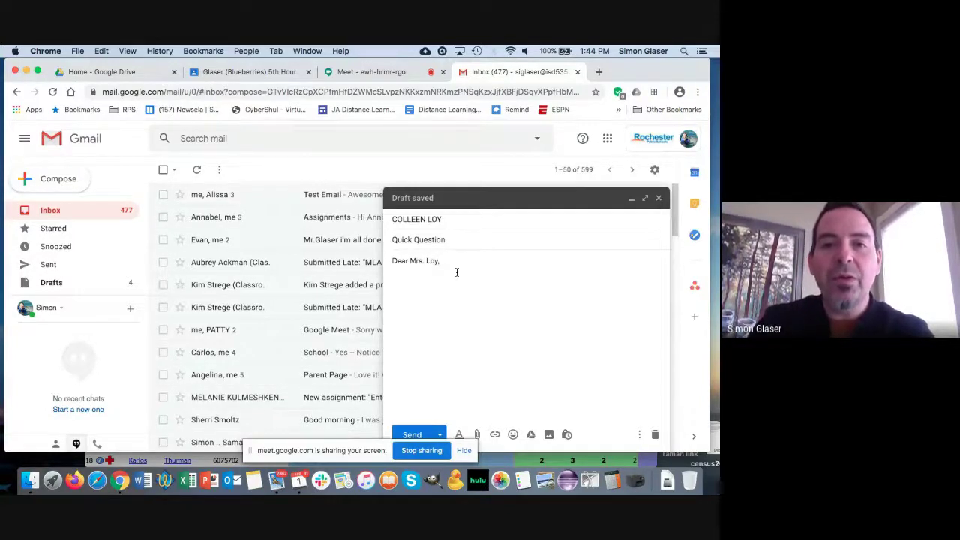
key(BackSpace)
key(BackSpace)
key(BackSpace)
key(BackSpace)
key(BackSpace)
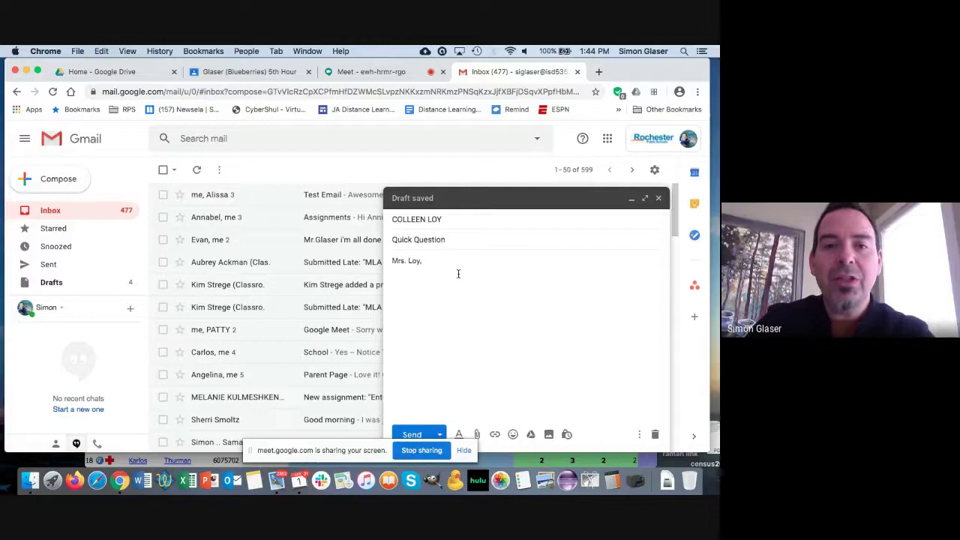
key(Return)
key(Return)
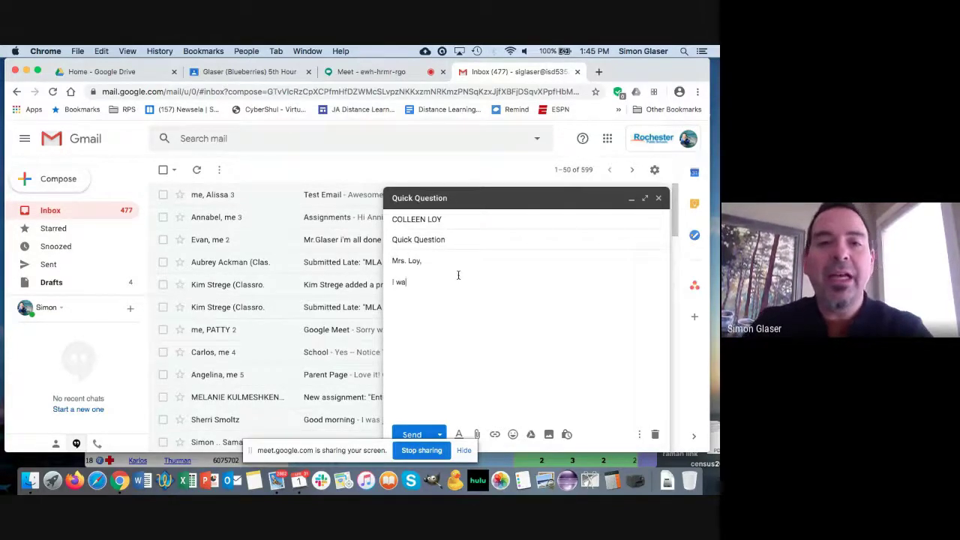
Write the body text "I was working on the video for class and I cannot find that link you sent. Can you help? UR".
text(working on)
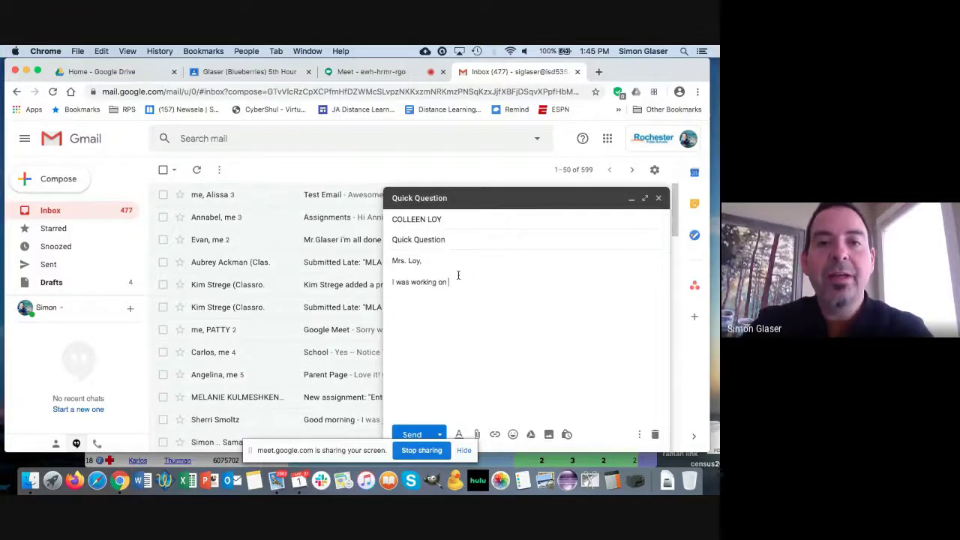
text( the video)
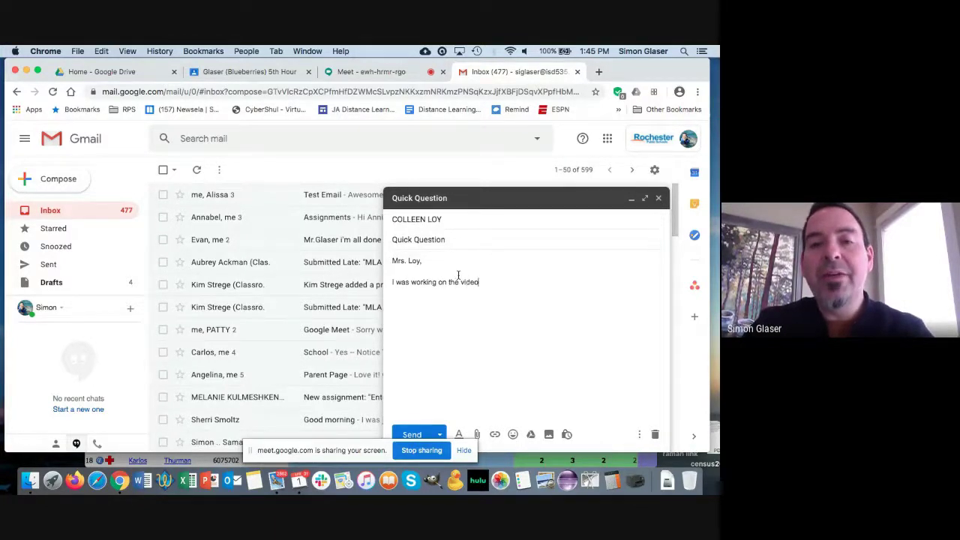
text( for class )
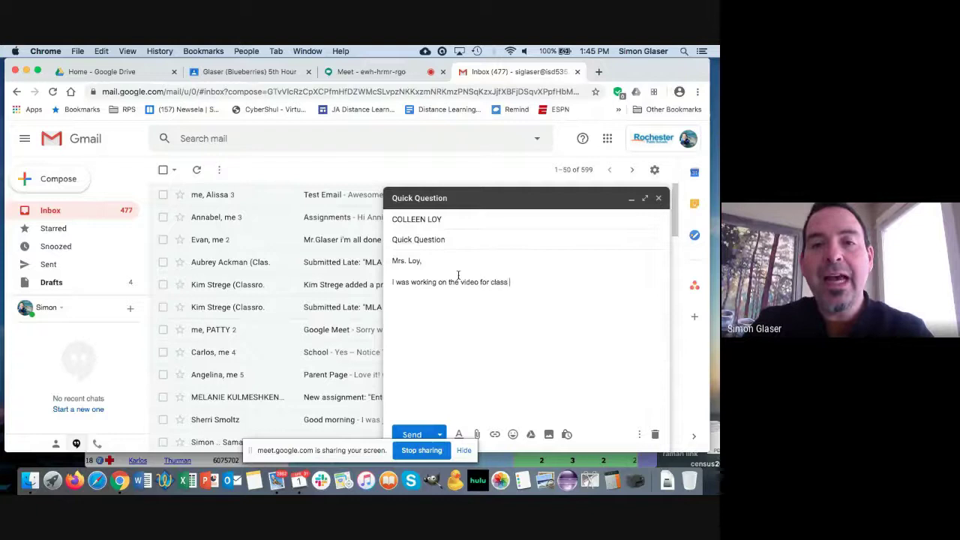
text(and I cannot )
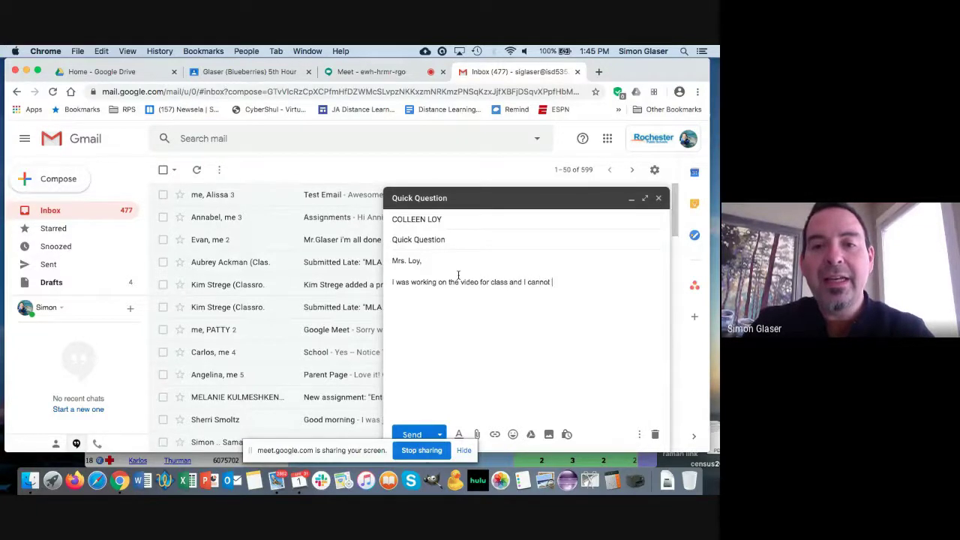
text(find that lin)
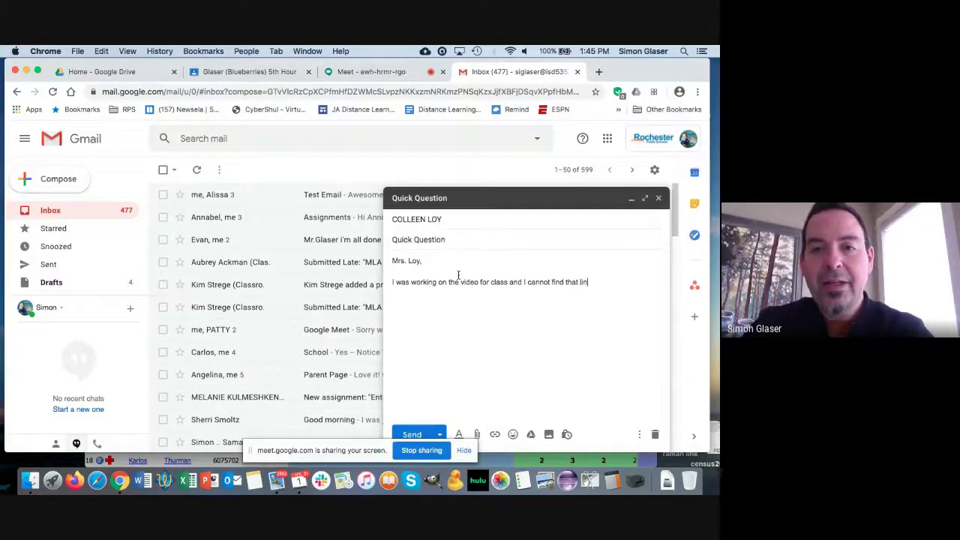
text(k you sent. )
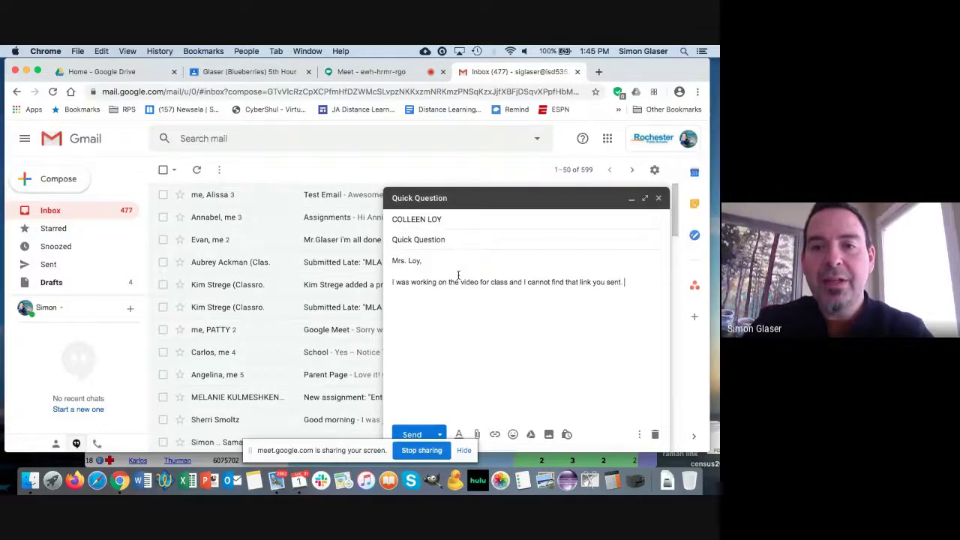
text(Can you )
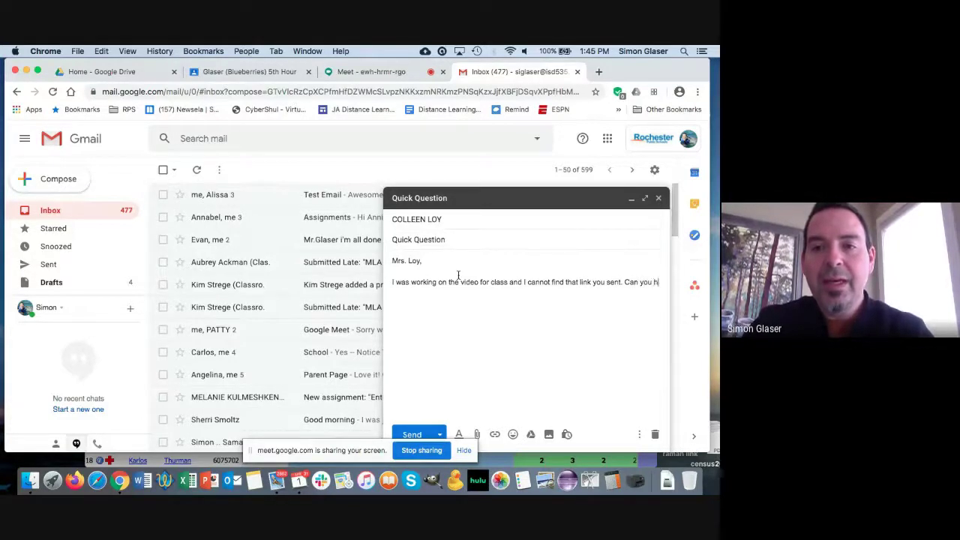
text(help? UR)
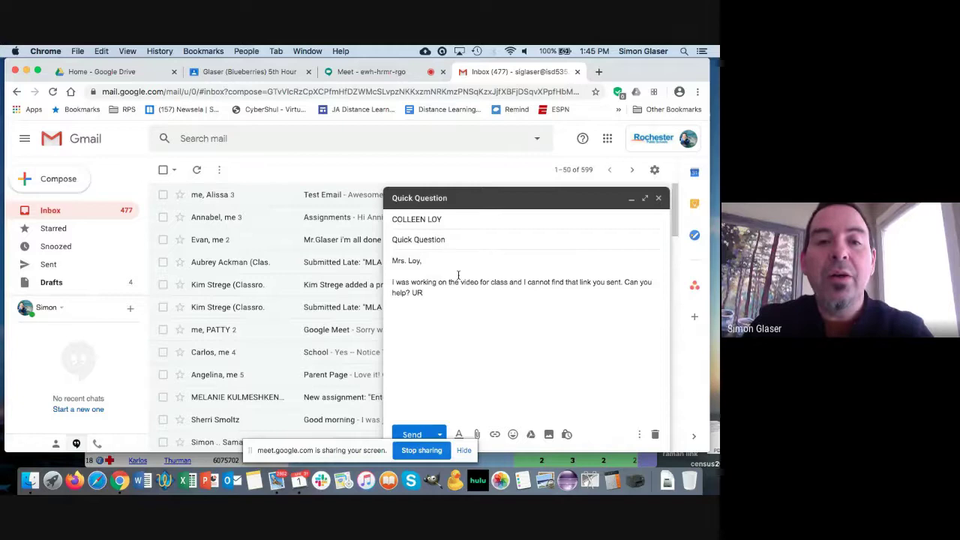
Replace the trailing "UR" with "you a", and erase that wording so the paragraph ends at "help?".
key(BackSpace)
key(BackSpace)
text(you a)
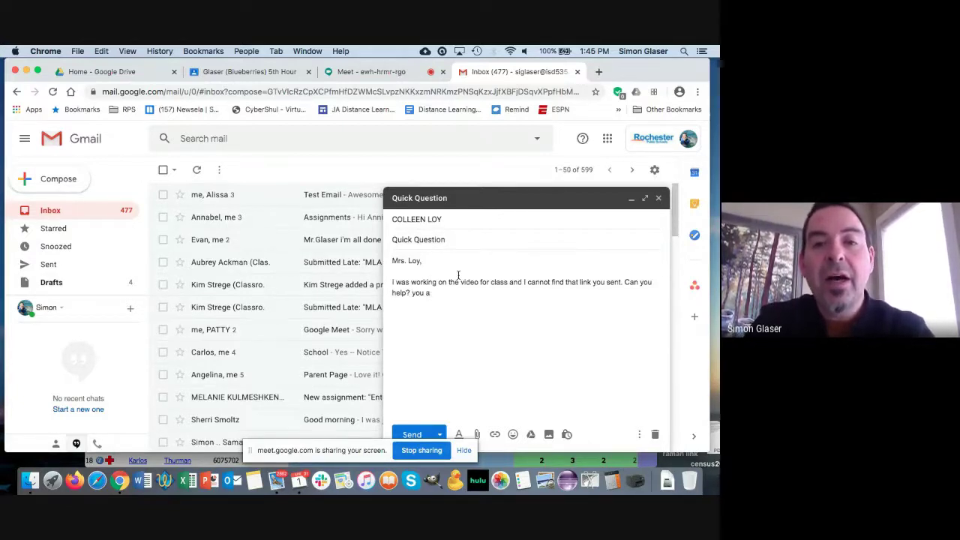
key(BackSpace)
key(BackSpace)
key(BackSpace)
key(BackSpace)
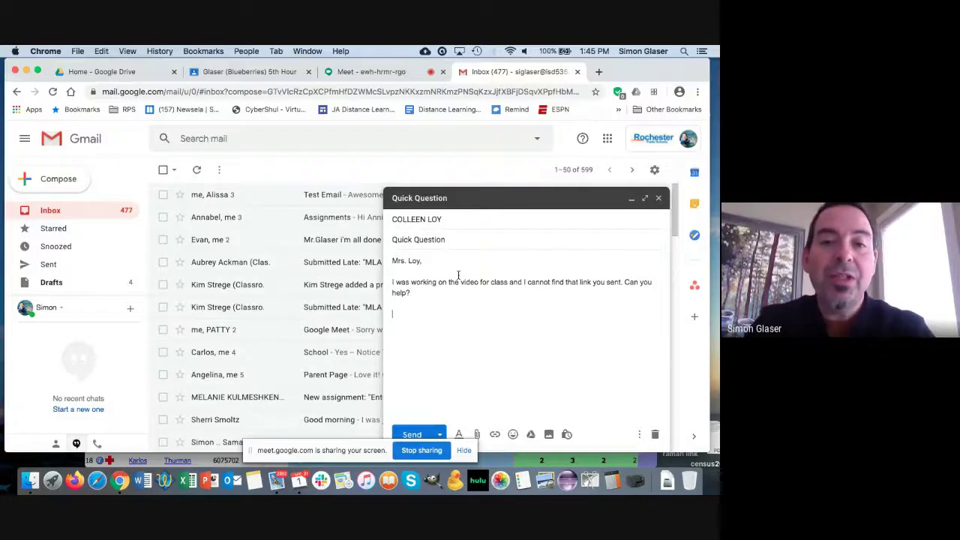
Finish the email with the closing "Thank you," and the sender's title and surname on a separate line.
text(Thank you)
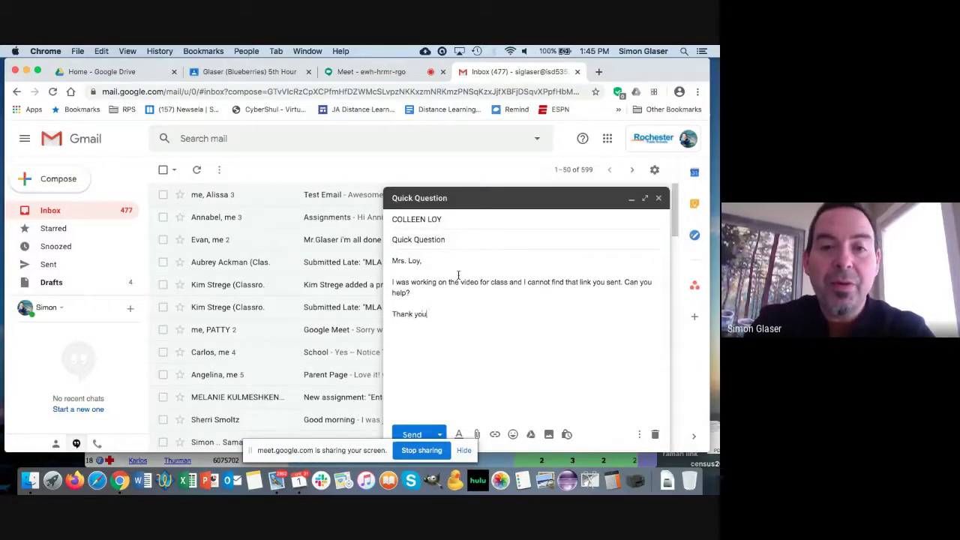
text(,  Mr)
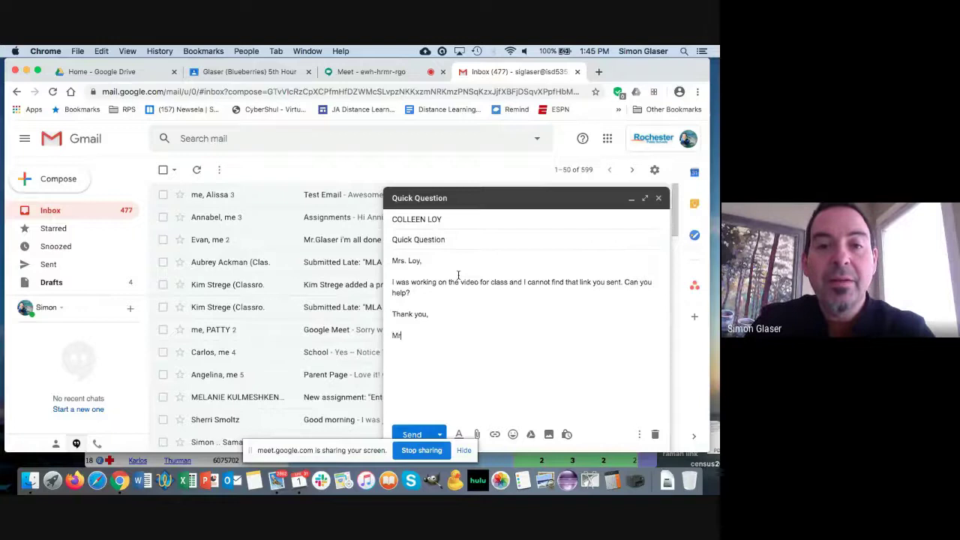
text(. Glaser)
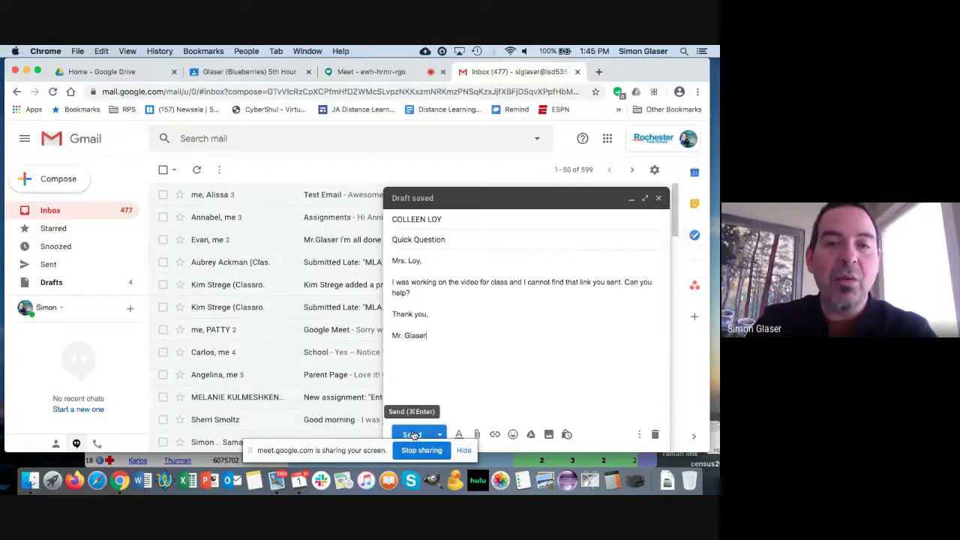
click(411, 435)
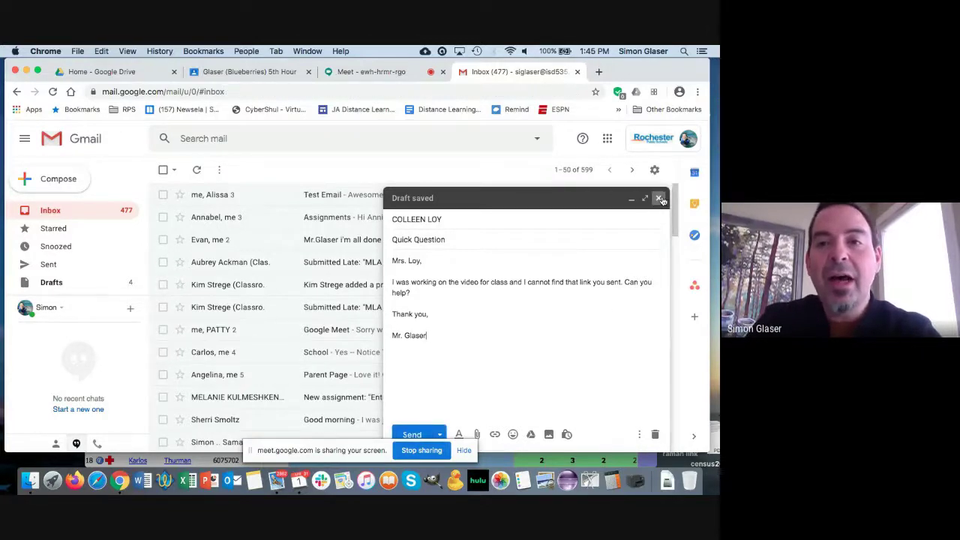